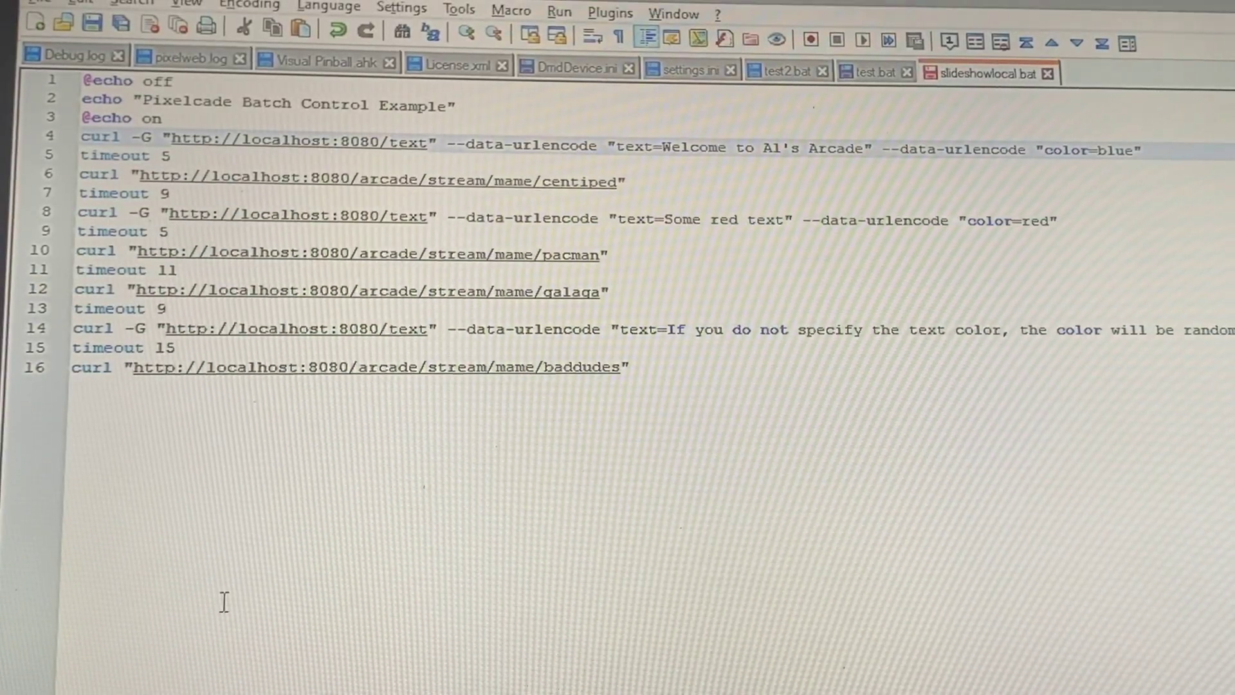
Launch an admin Command Prompt, move to D:\Arcade\Pixelcade, and list its .bat files
key("super")
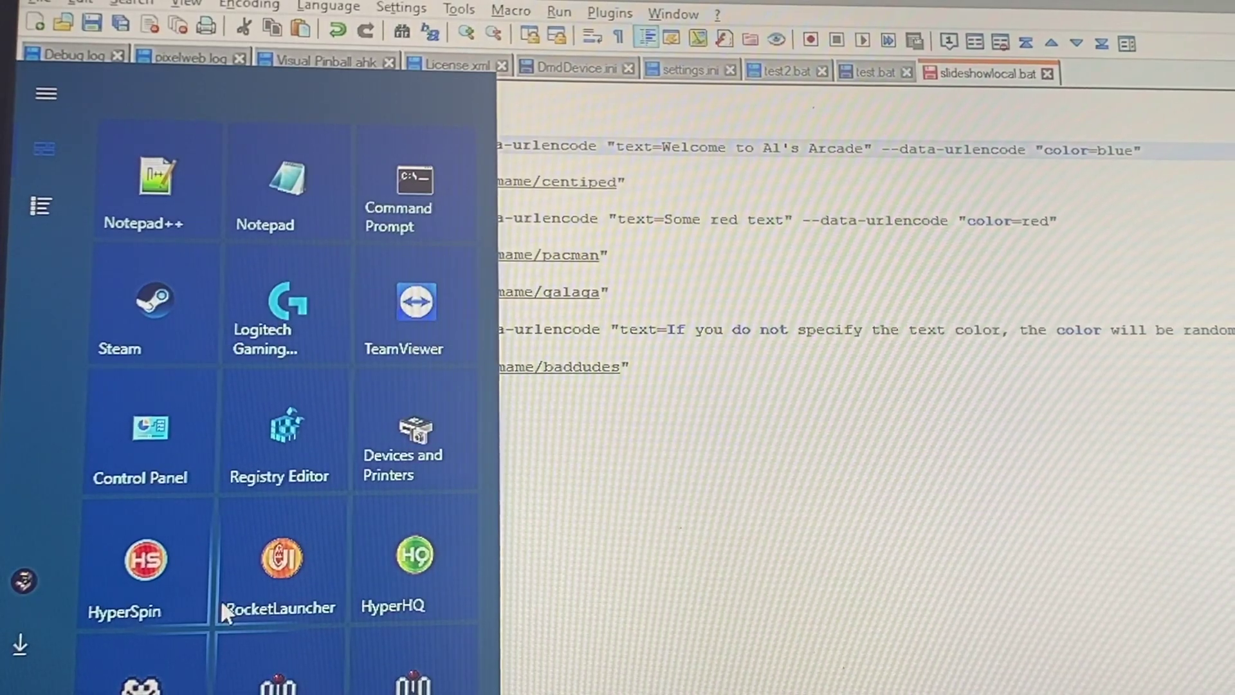
type("cmd")
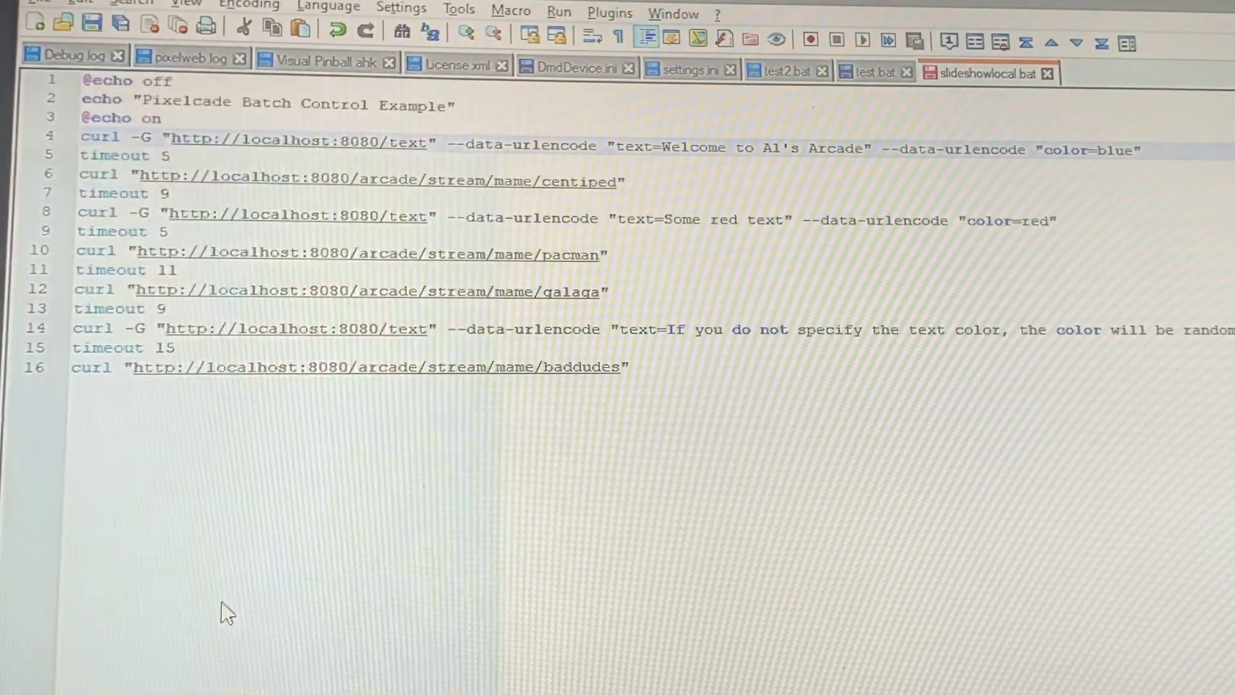
key("ctrl+shift+Return")
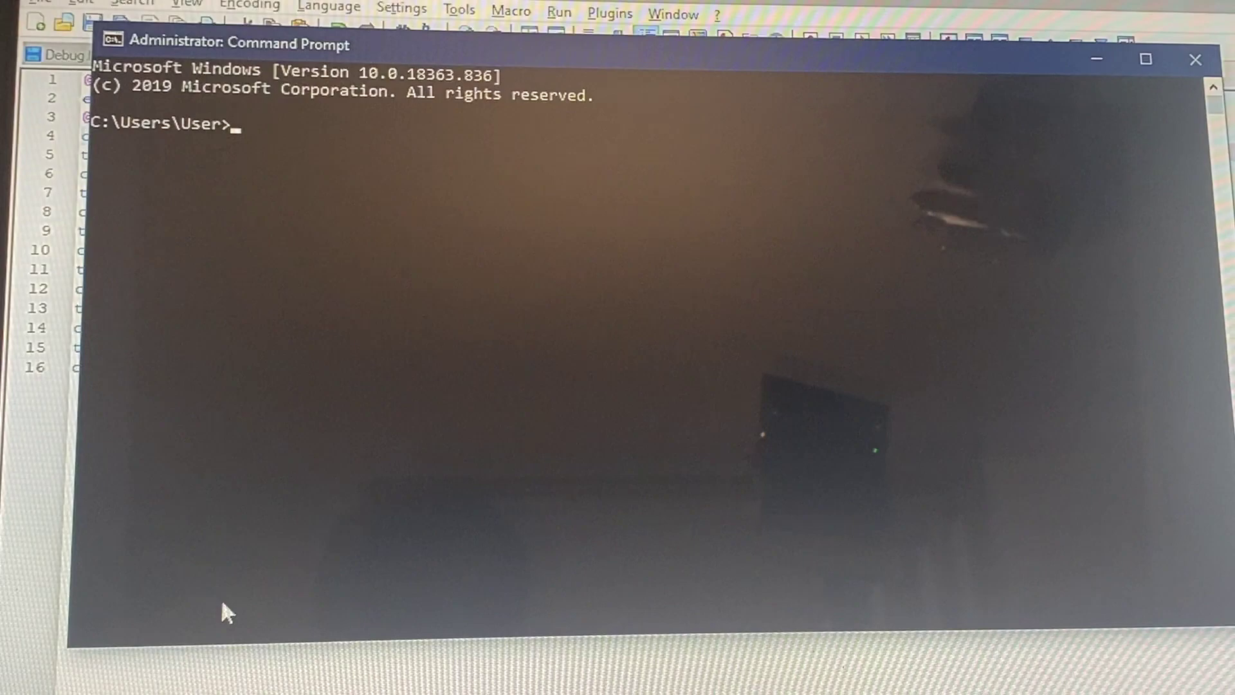
type("d:")
key("Return")
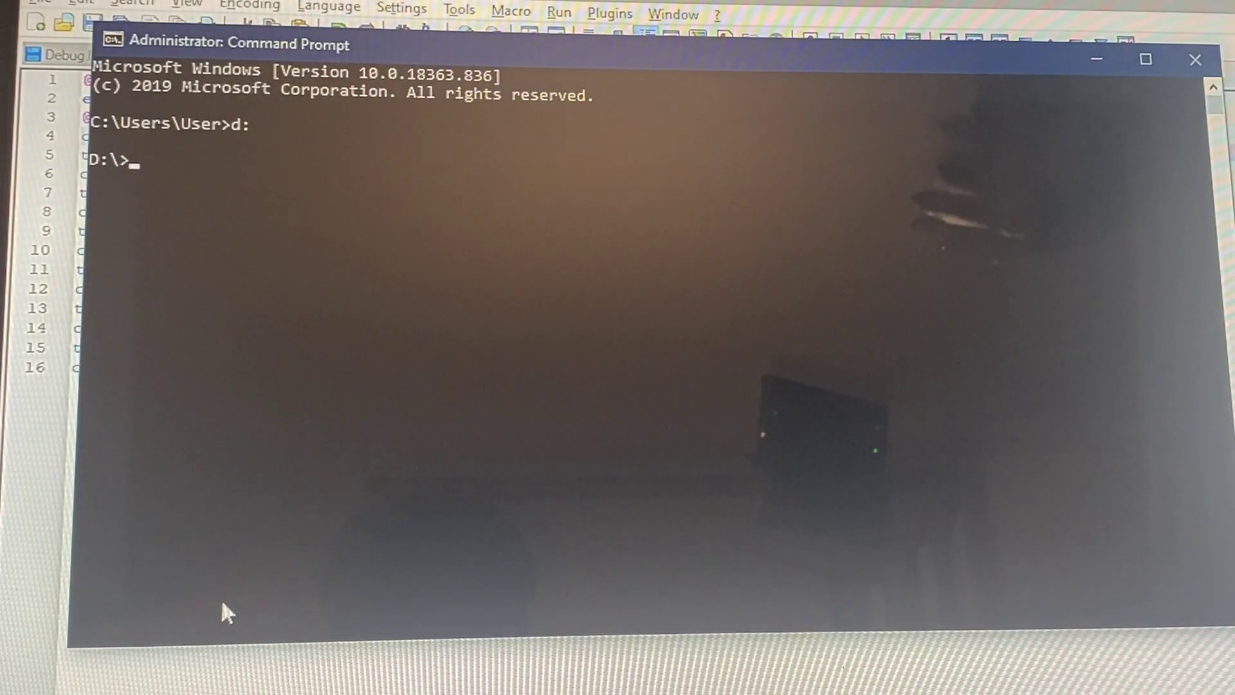
type("cd arcade")
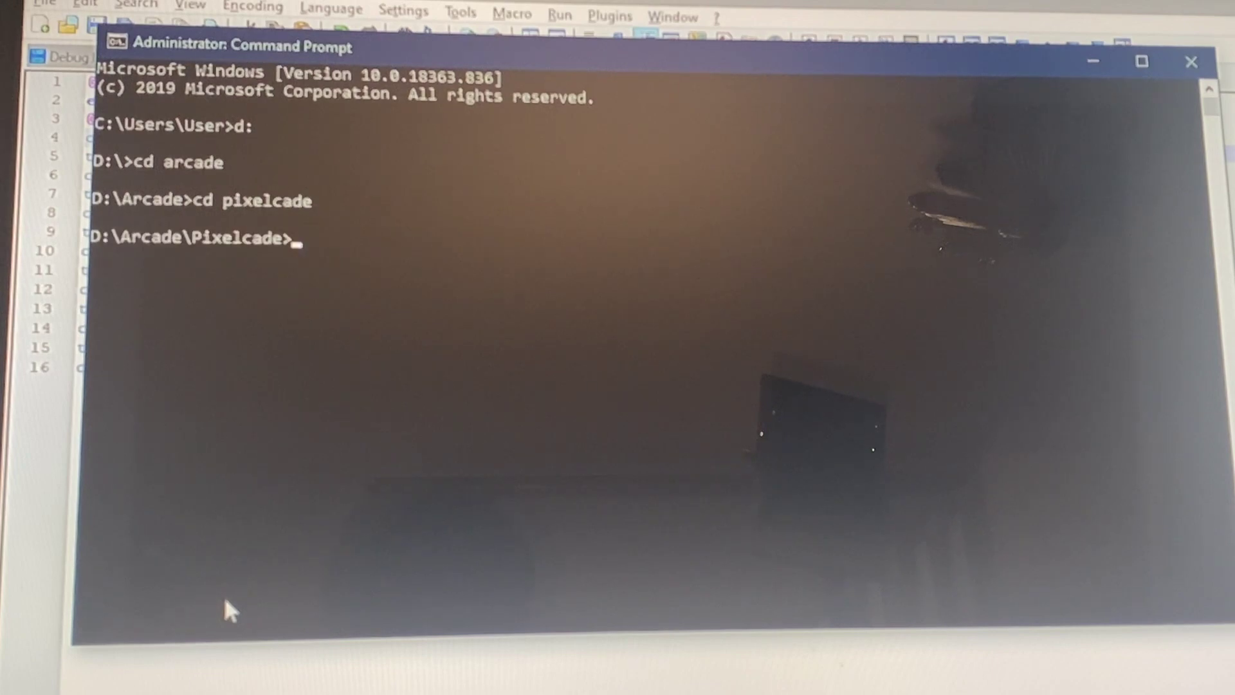
type("dir *.bat")
key("Return")
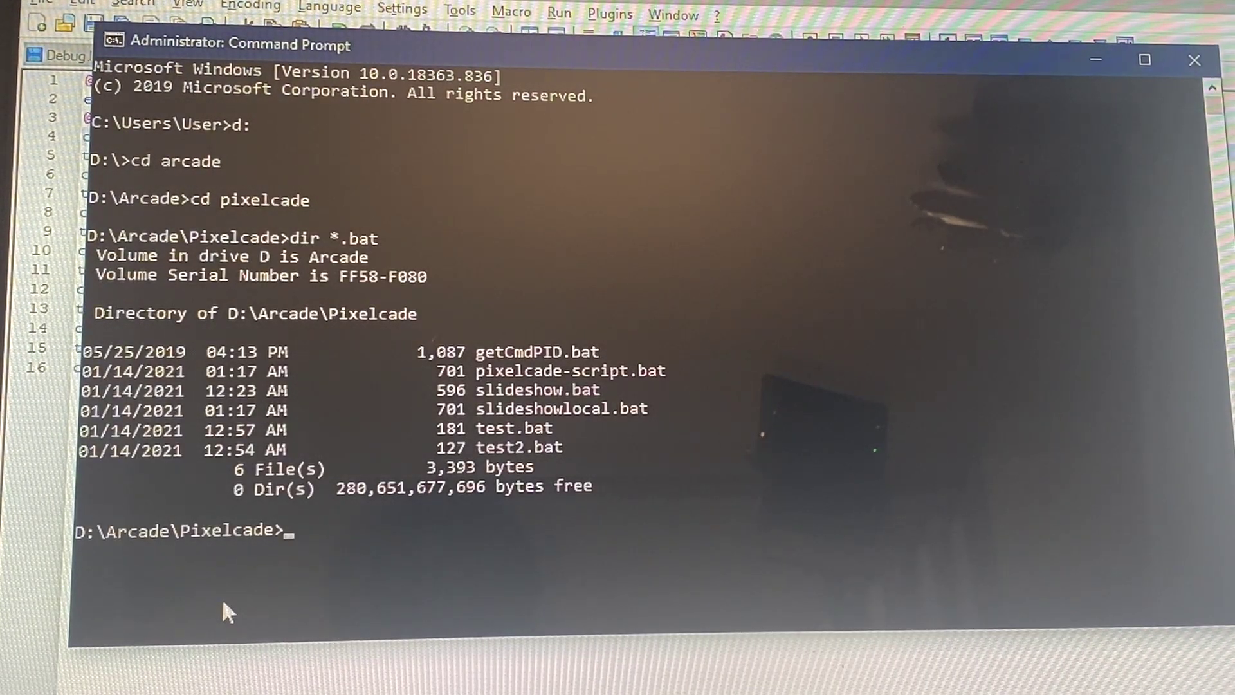
type("pixel")
type("cade-script.b")
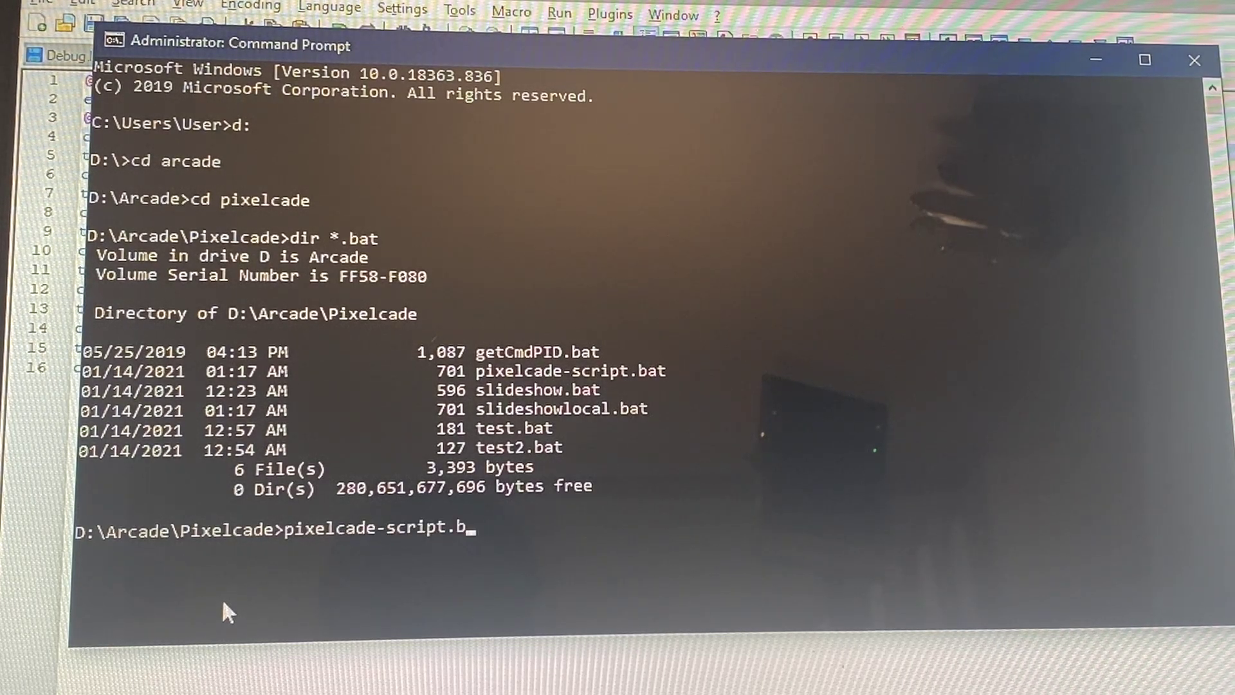
type("at")
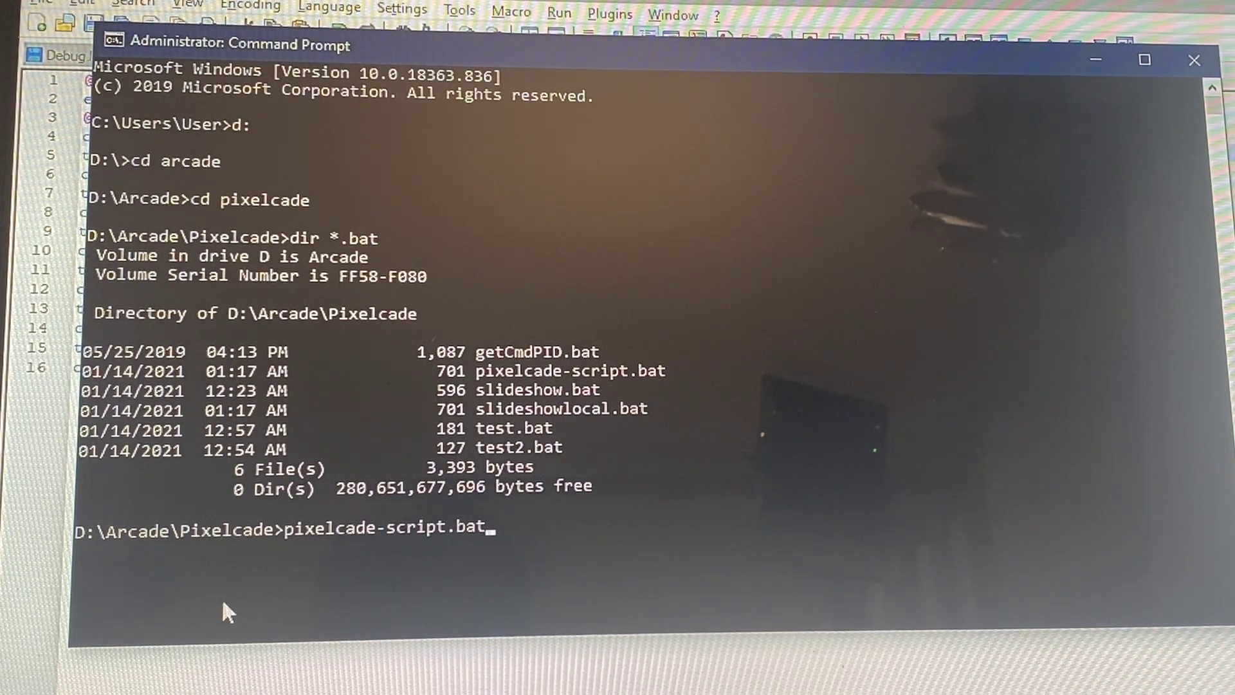
key("BackSpace")
key("BackSpace")
key("BackSpace")
key("BackSpace")
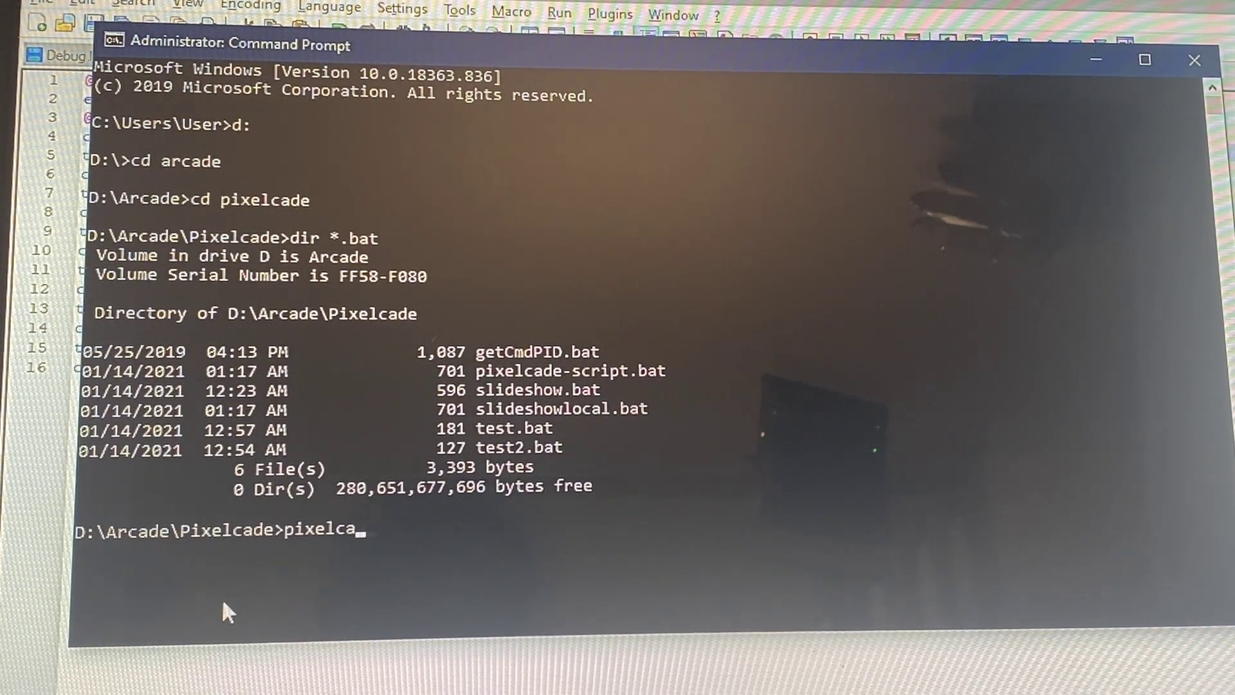
key("BackSpace")
key("BackSpace")
key("BackSpace")
type("dir ")
type("curl*")
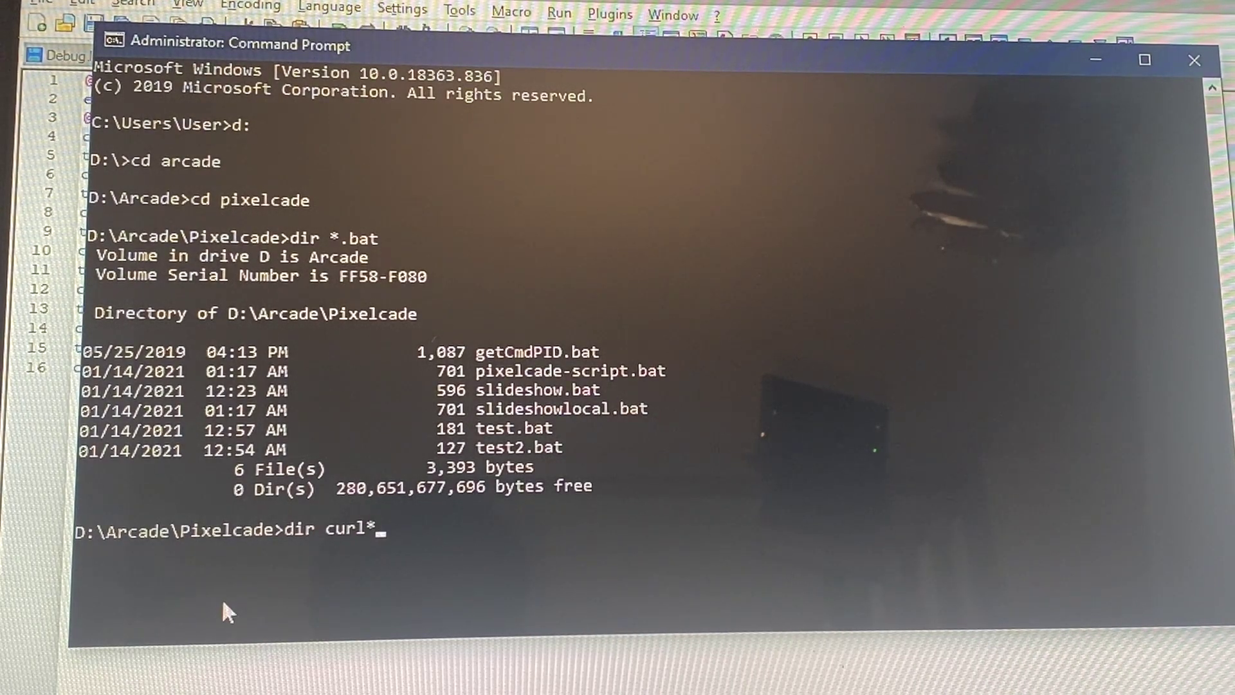
type("ex")
Confirm curl.exe exists with dir curl*.exe, then relist the batch files
key("BackSpace")
key("BackSpace")
type(".exe")
key("Return")
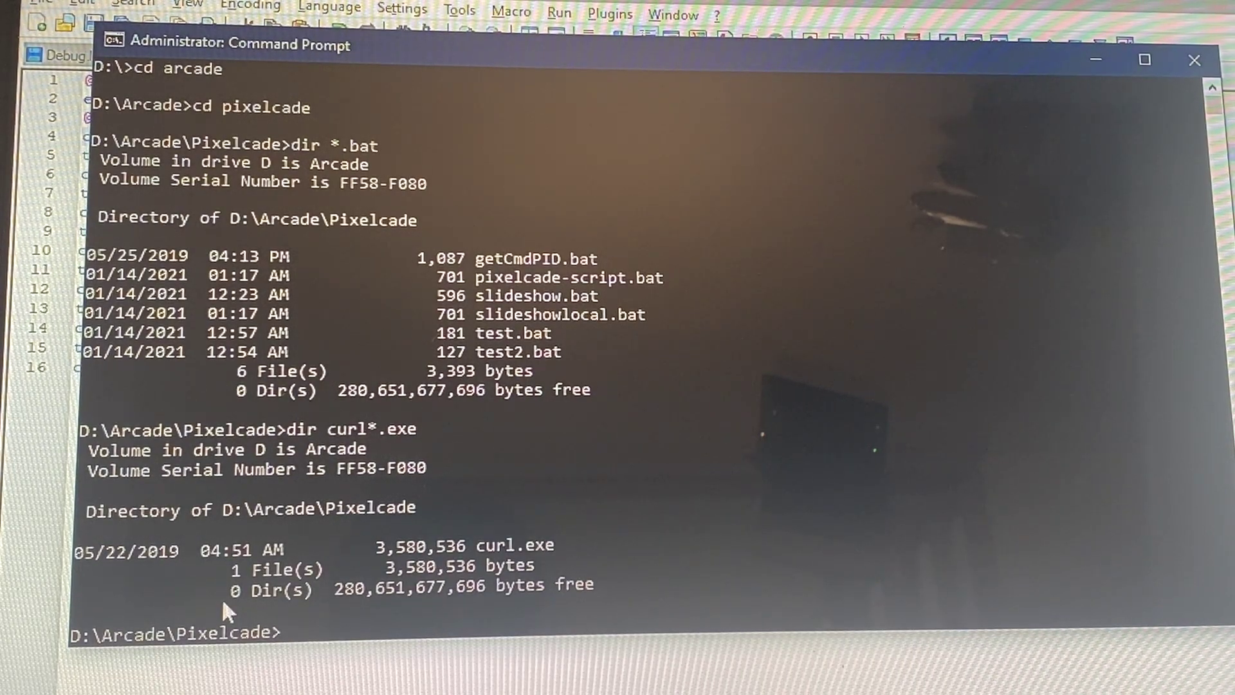
type("dir")
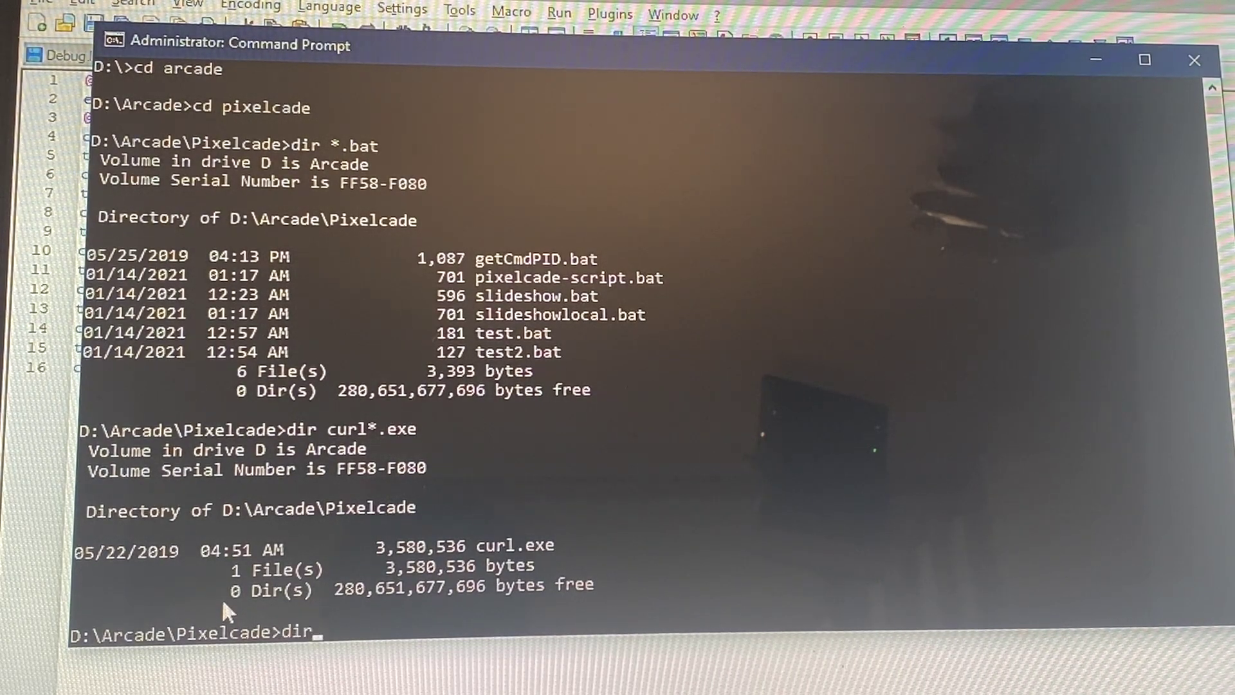
type(" *.bat")
key("Return")
type("pi")
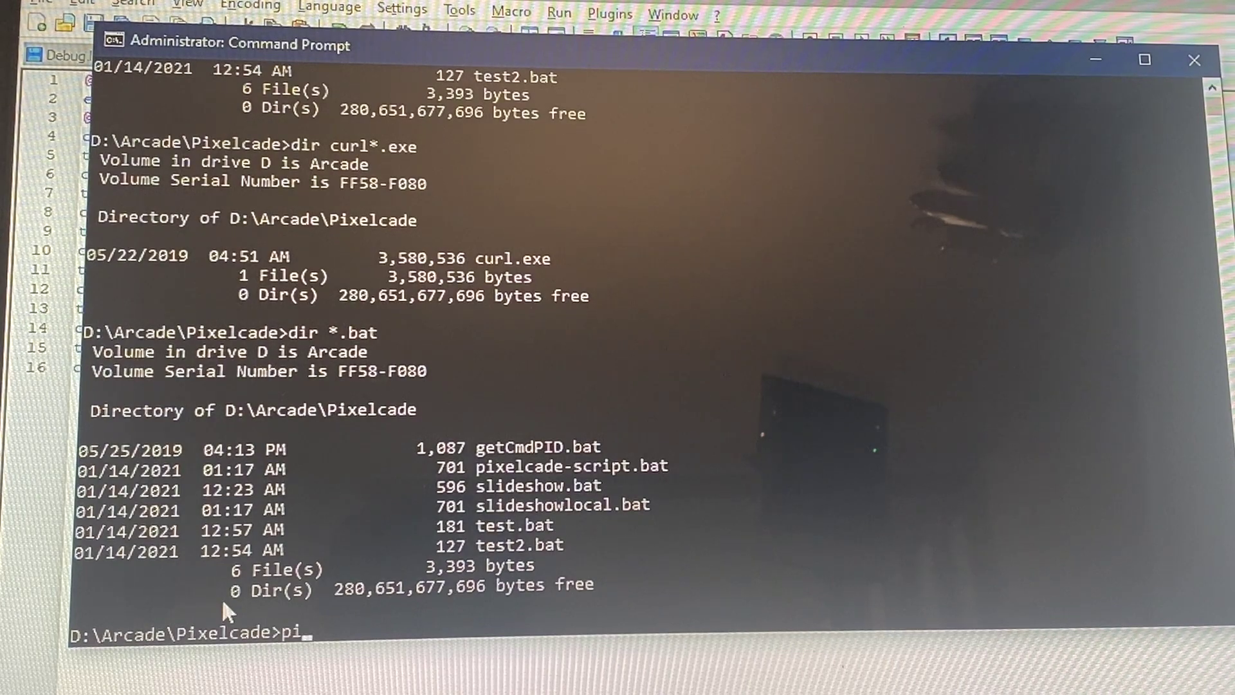
type("xelcade-scrip")
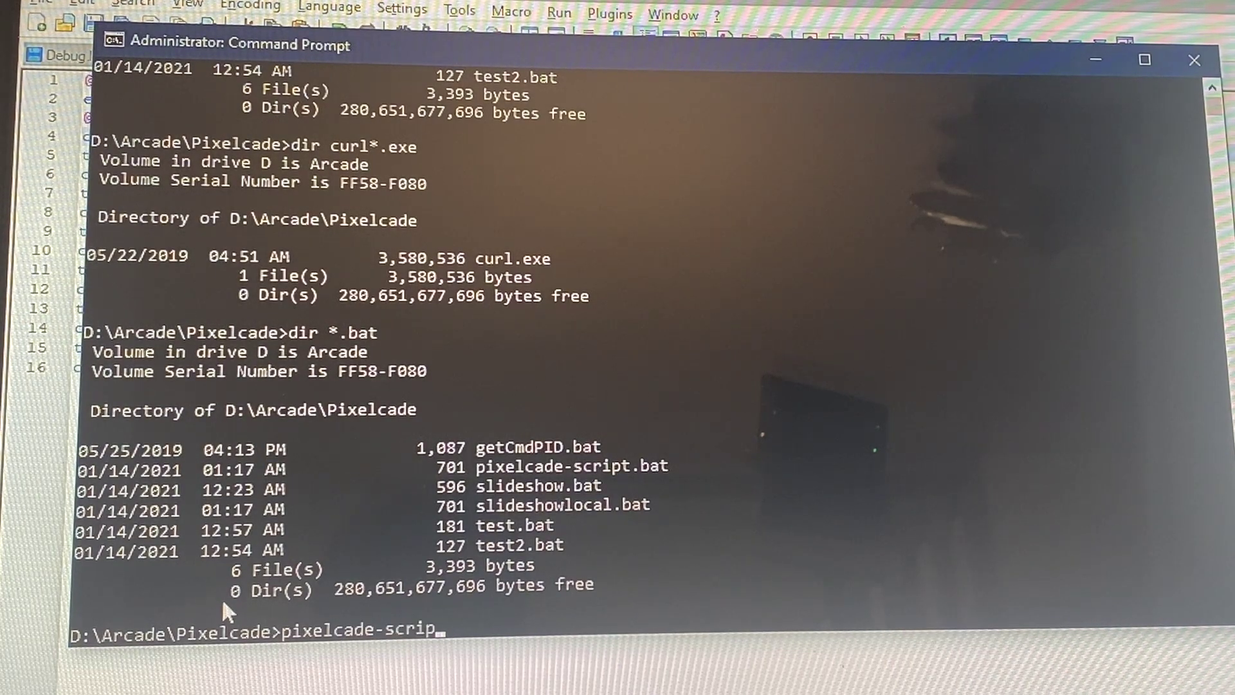
type("t.bat")
Run pixelcade-script.bat and let its curl calls finish on the Bad Dudes stream
key("Return")
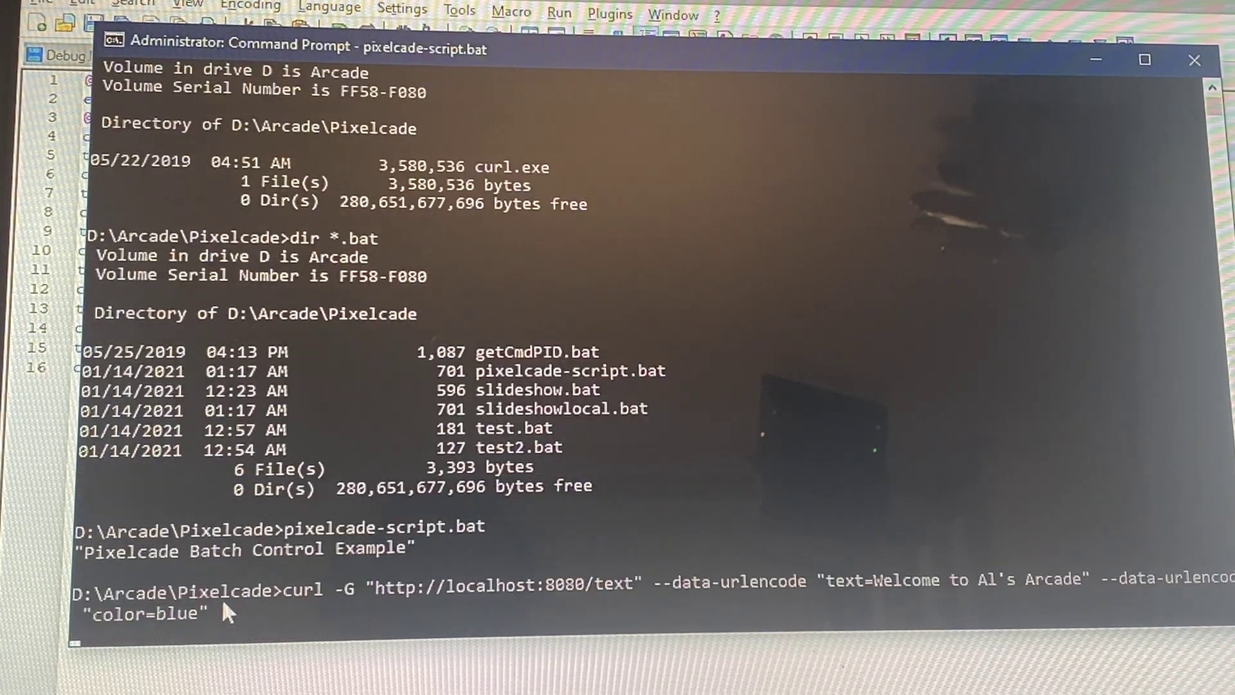